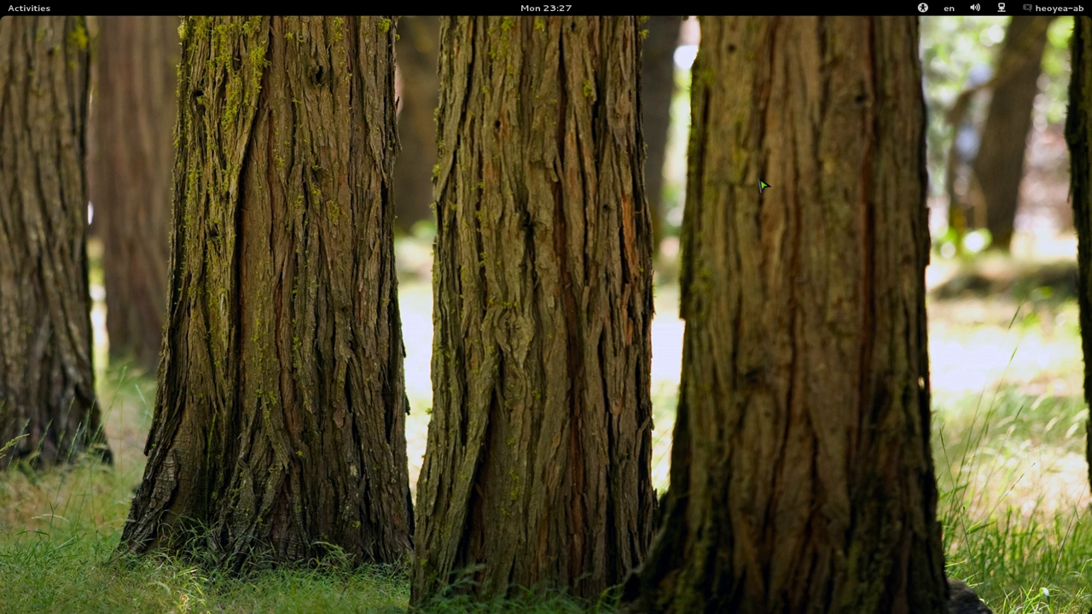
Launch Cuttlefish and create a new reflex.
key("ctrl+space")
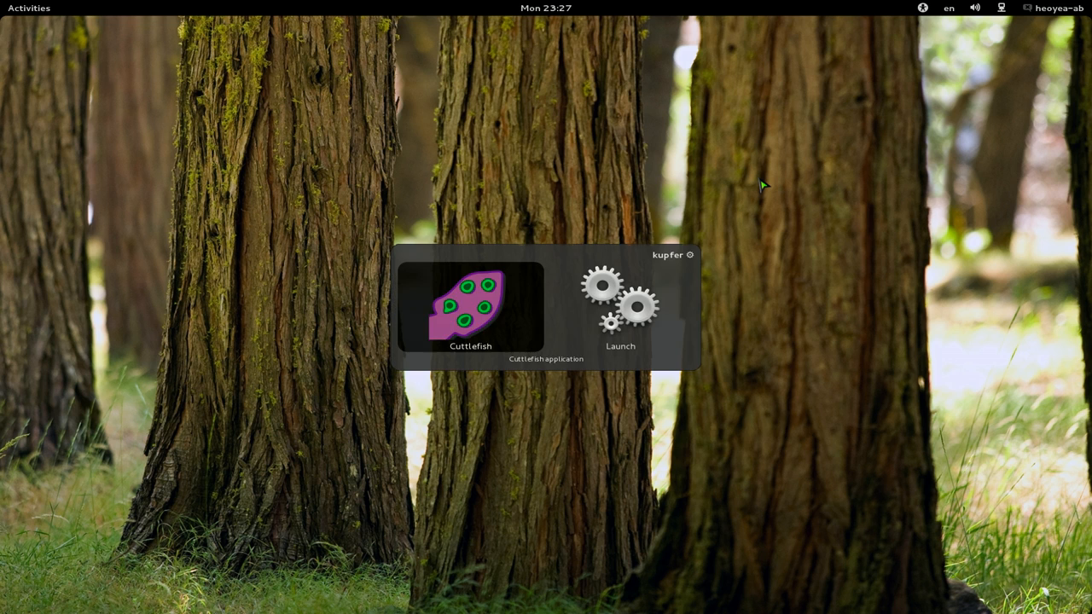
type("cu")
key("Return")
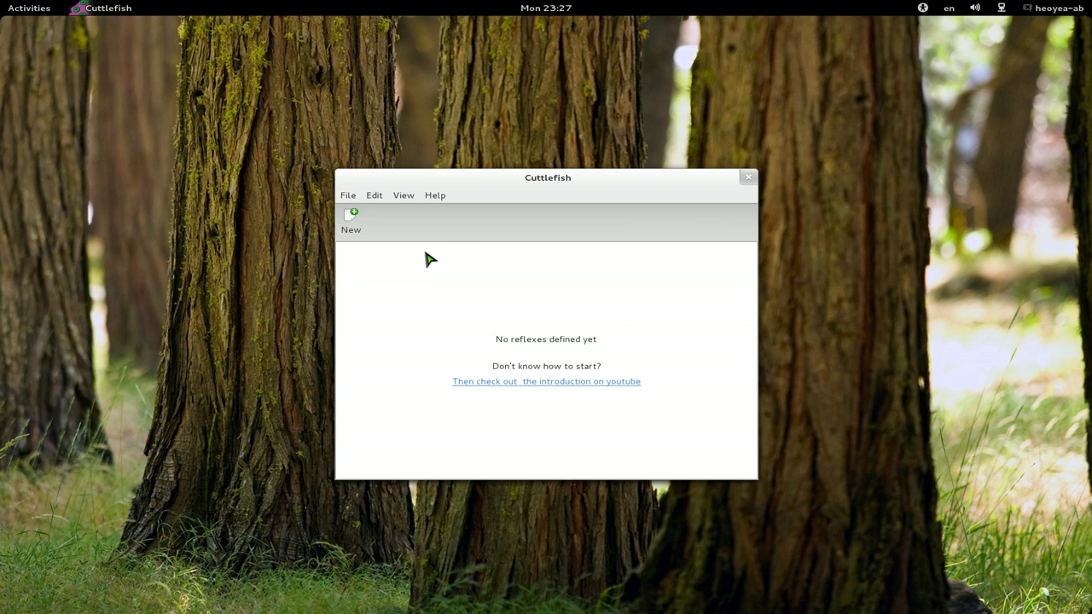
left_click(354, 223)
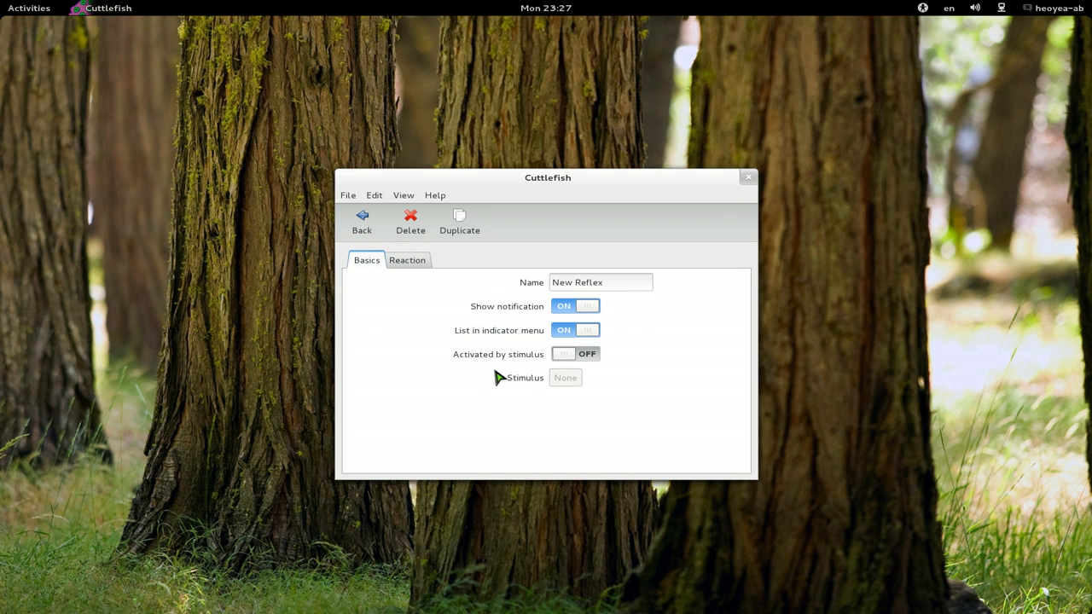
Enable activation by stimulus for the reflex and choose the Application starts event from the Applications category.
left_click(568, 363)
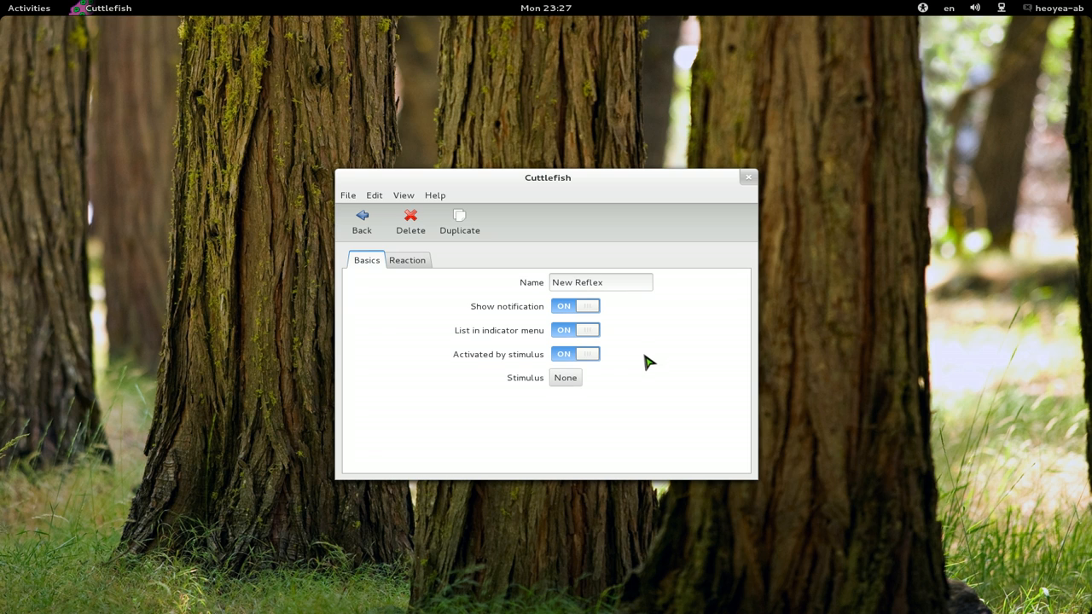
left_click(573, 380)
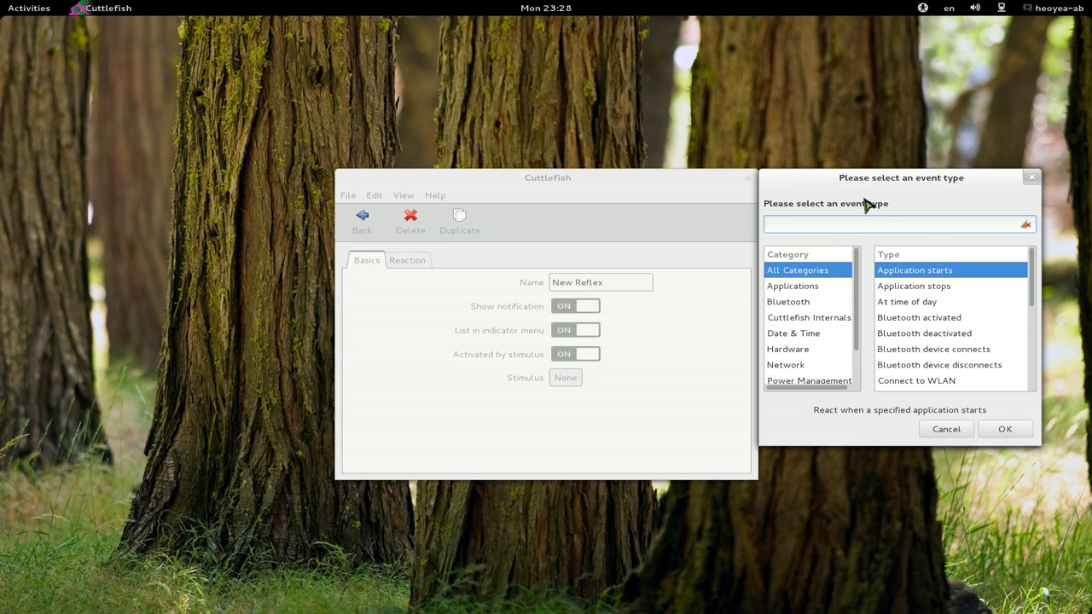
left_click_drag(670, 182, 404, 165)
left_click_drag(865, 176, 624, 167)
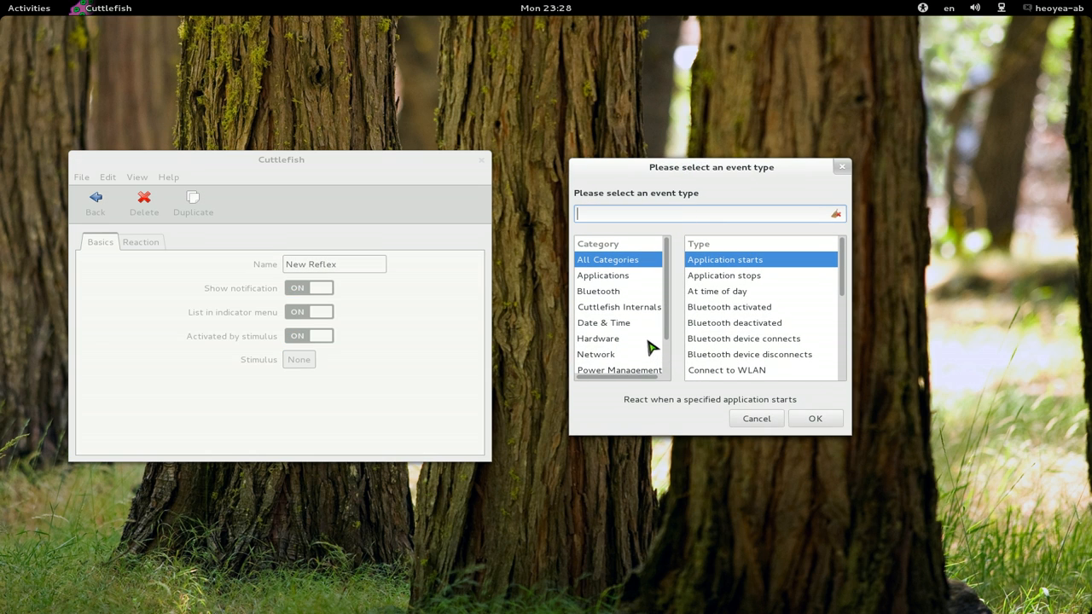
left_click(604, 275)
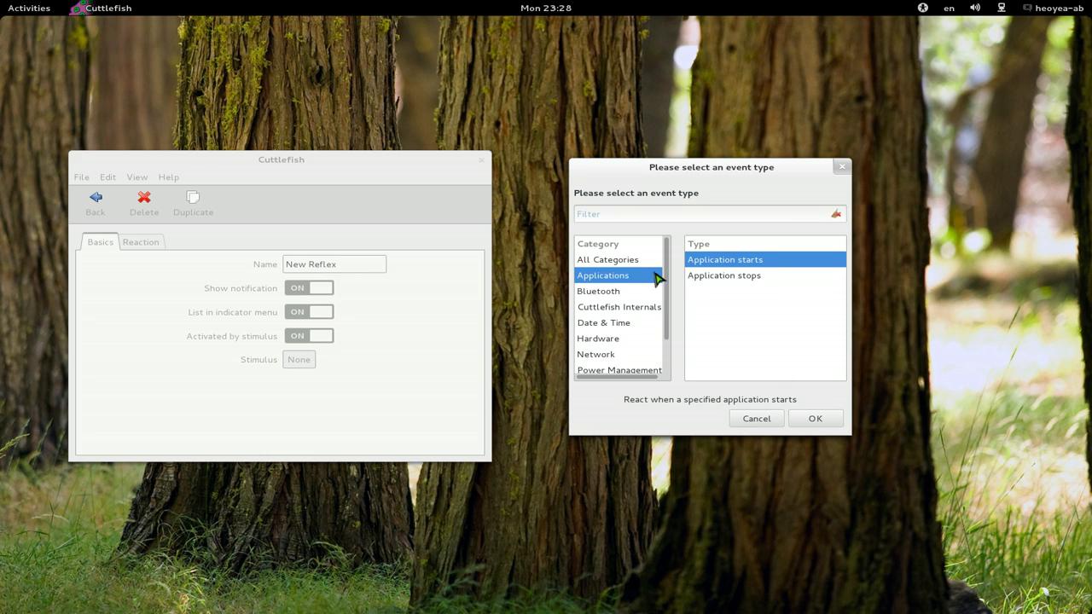
left_click(817, 420)
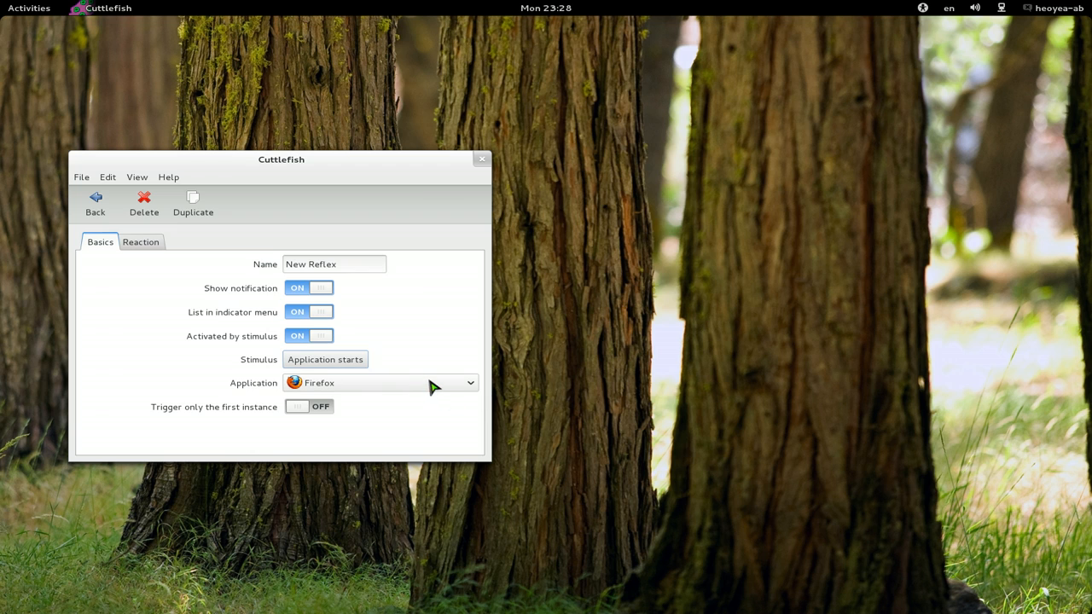
Set Leafpad as the application that triggers the reflex and enable triggering only for the first instance.
left_click(433, 385)
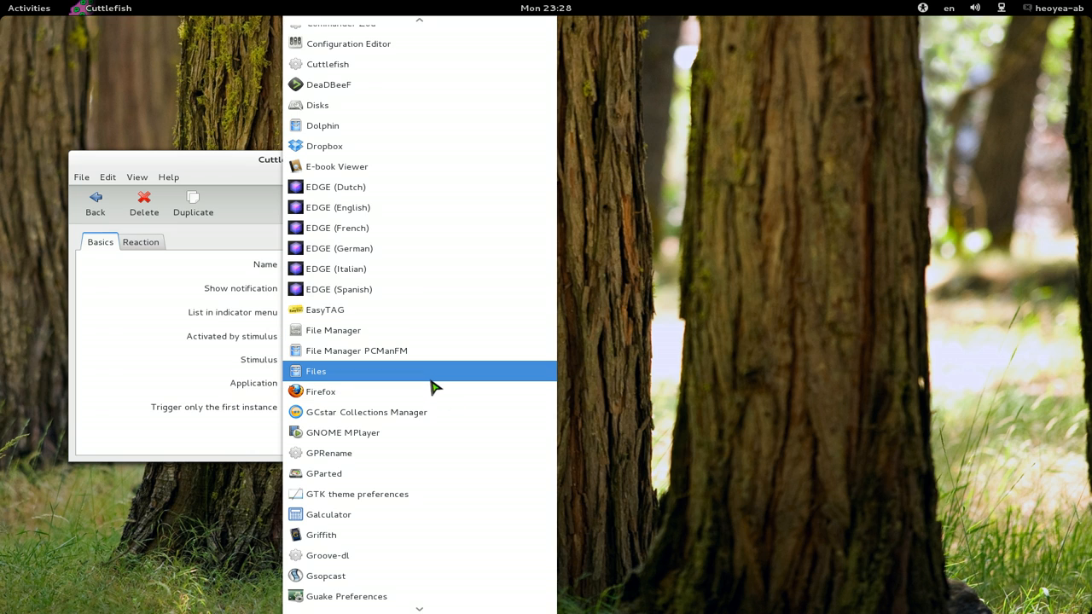
left_click(223, 365)
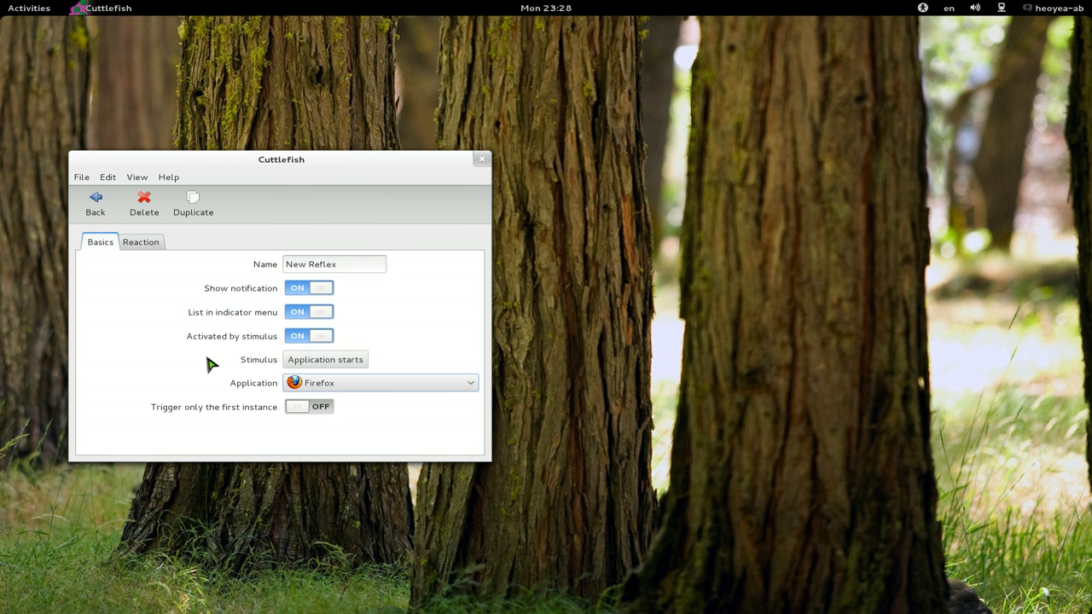
left_click(336, 381)
scroll(336, 382, "down", 8)
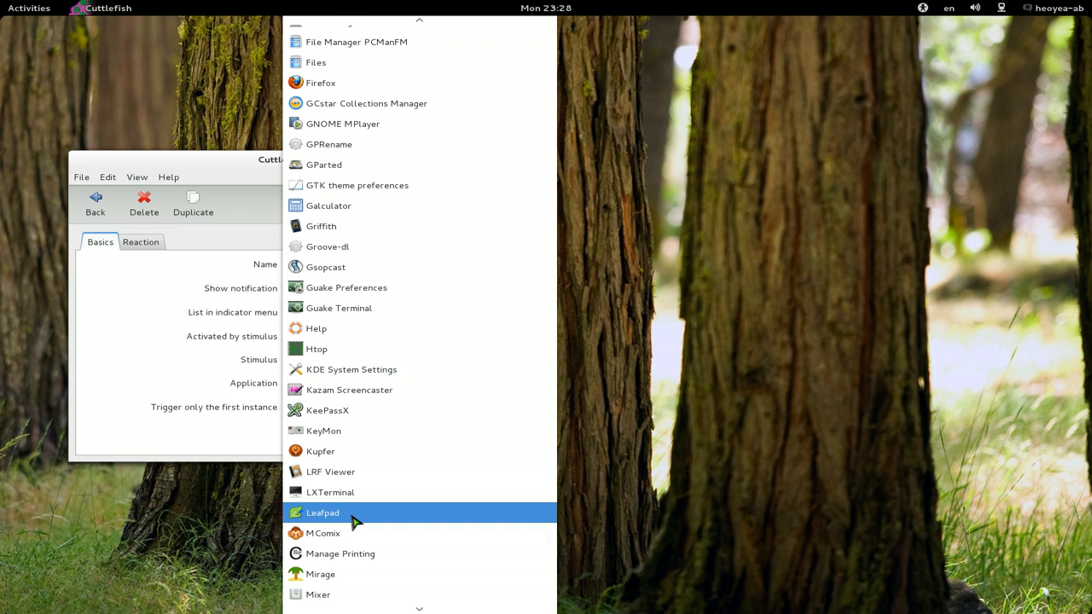
left_click(354, 516)
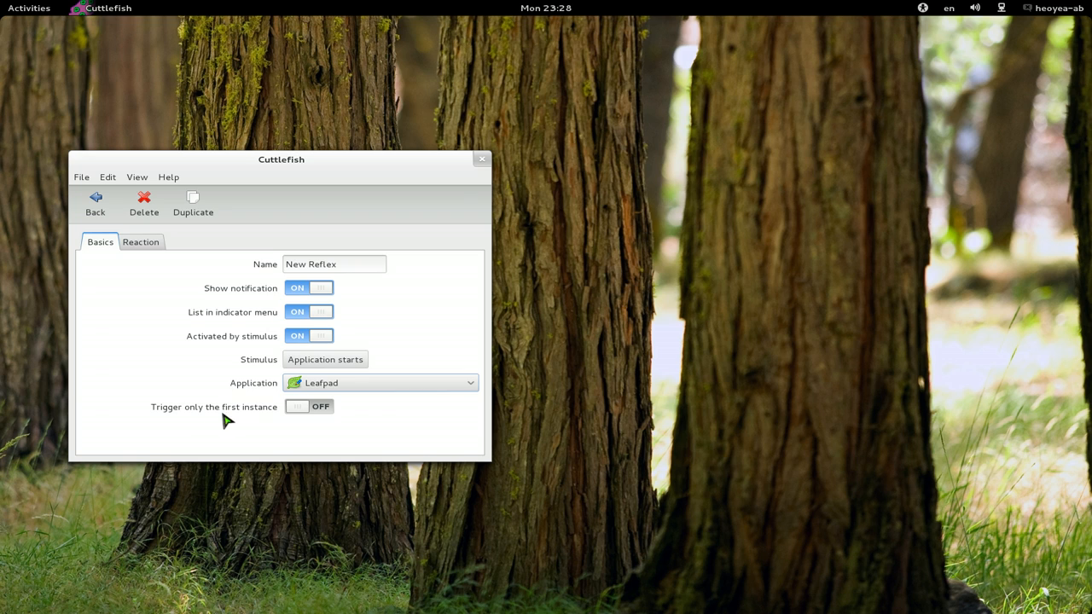
left_click(298, 409)
Start adding an action to the reflex's reaction, keeping the action type selection clear of the main window.
left_click(139, 245)
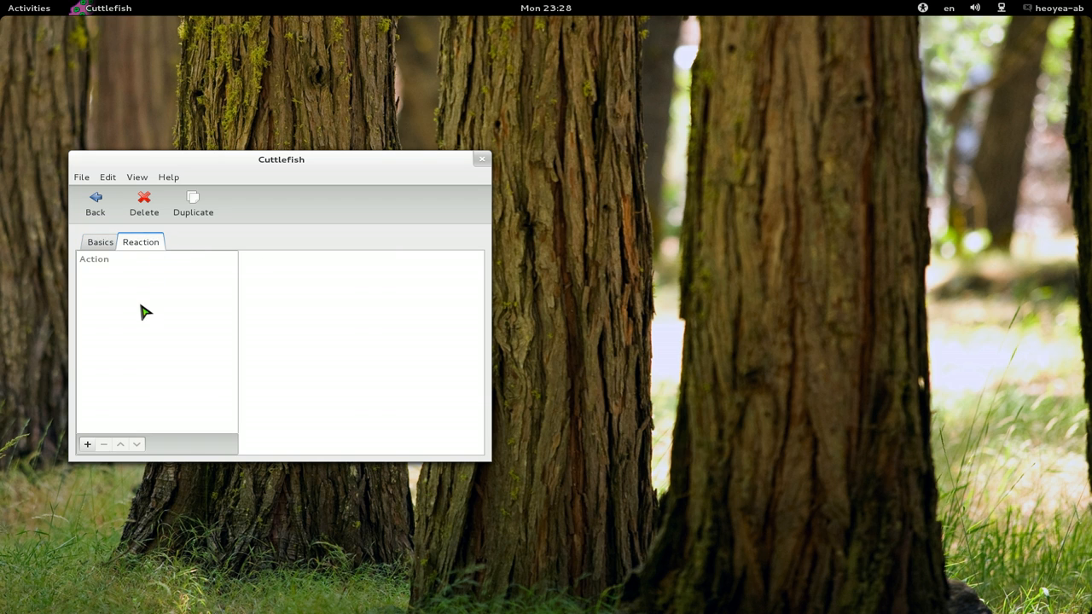
left_click(87, 445)
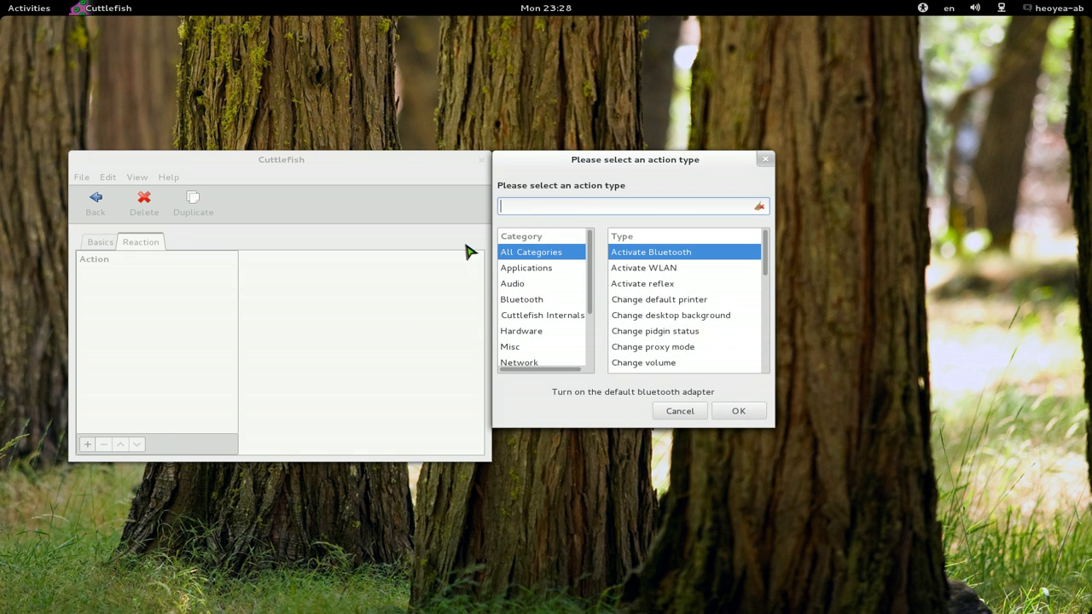
left_click_drag(620, 173, 691, 178)
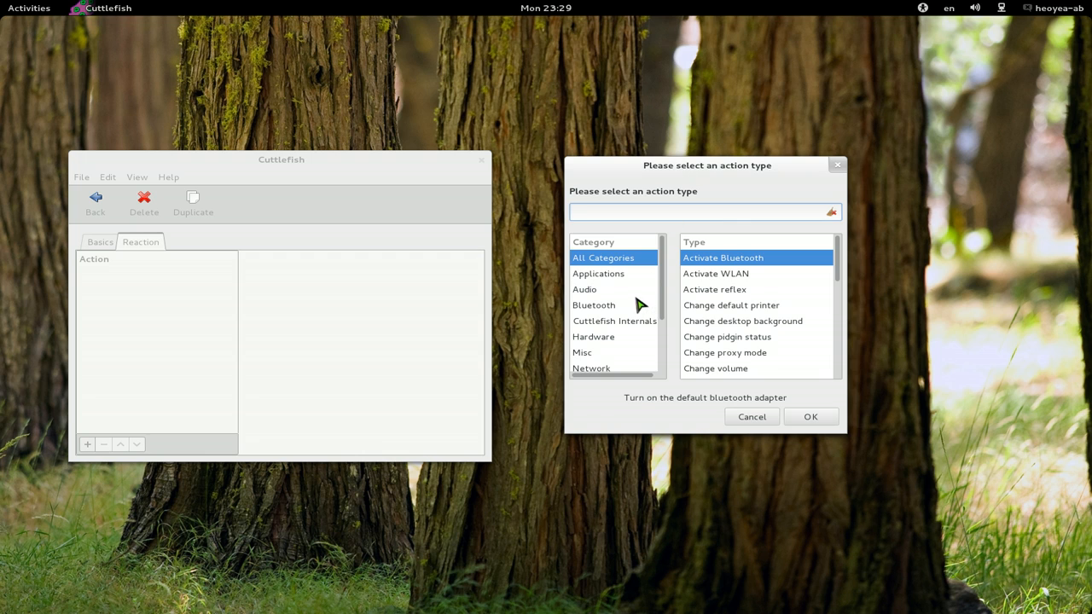
Look through the available action types in the Pidgin, Power Management, Screensaver and Network categories.
scroll(635, 337, "down", 3)
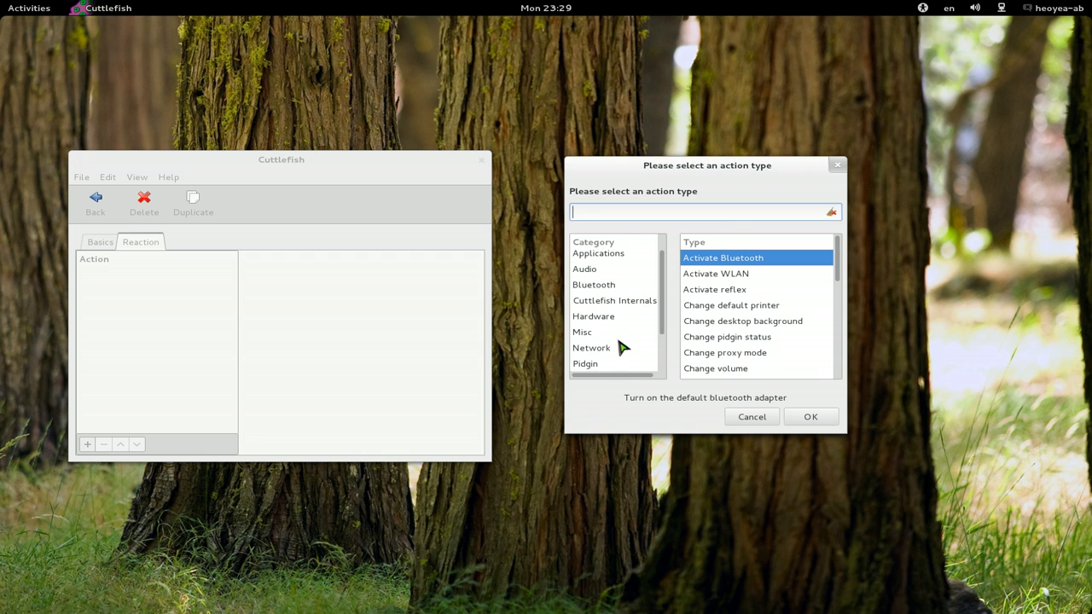
left_click(601, 319)
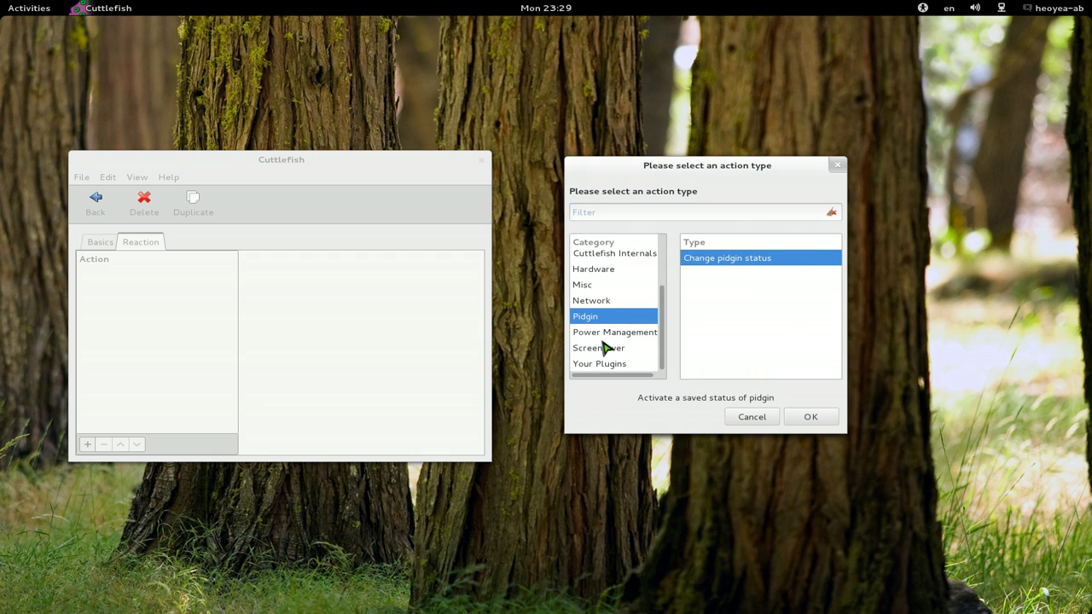
left_click(613, 334)
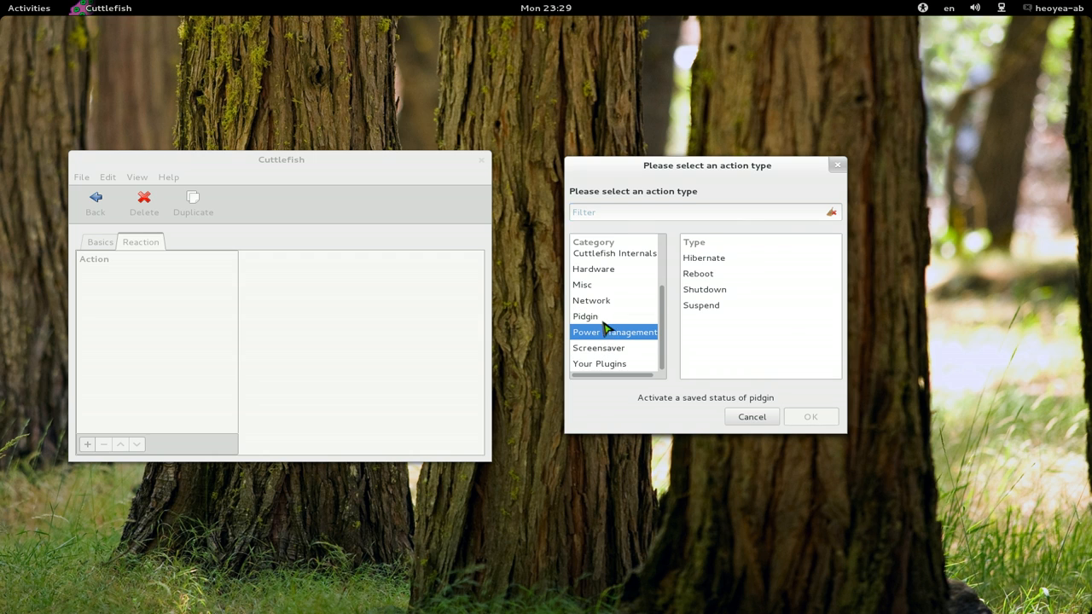
left_click(603, 321)
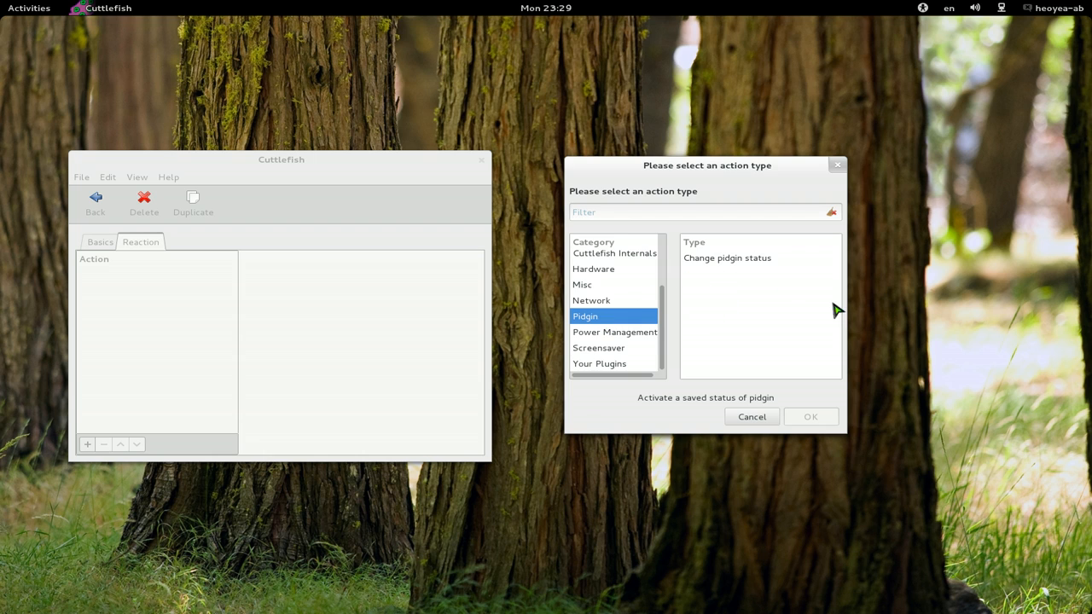
left_click(608, 352)
left_click(612, 337)
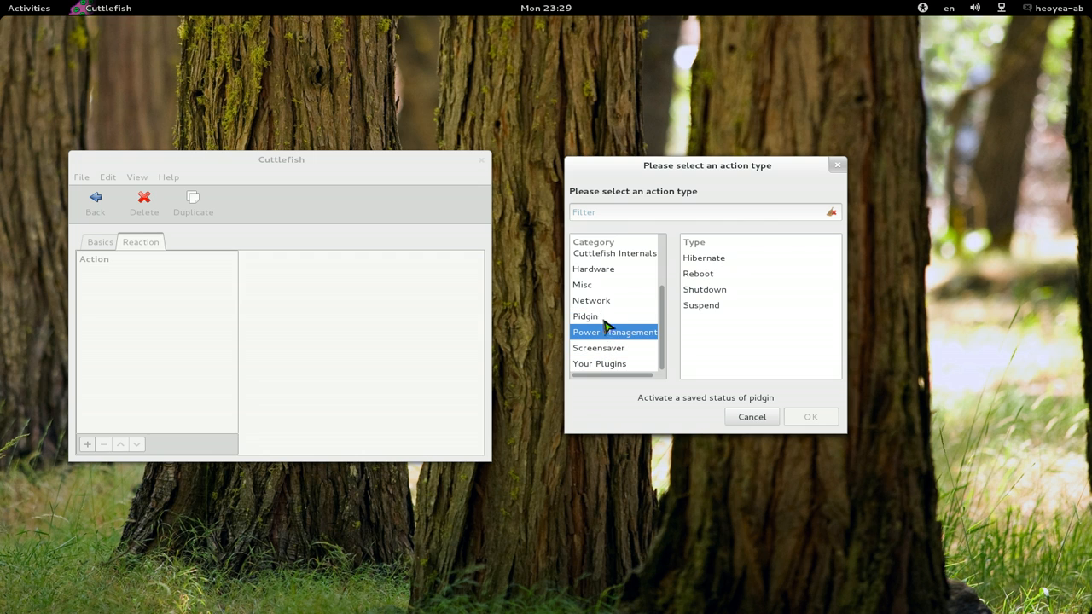
left_click(601, 303)
scroll(604, 312, "up", 3)
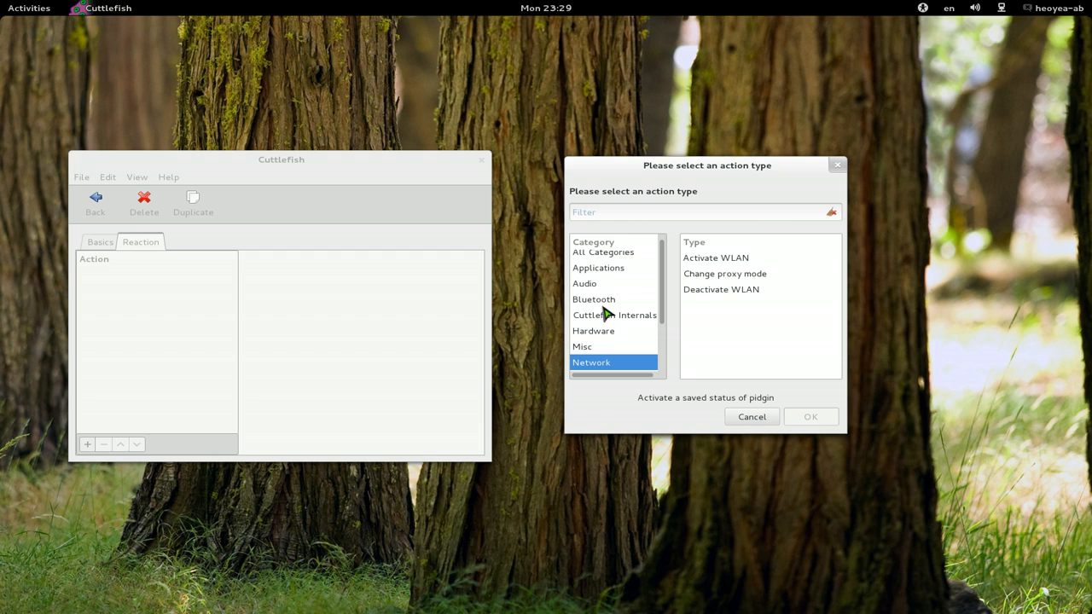
scroll(604, 314, "up", 1)
Add the Stop an application action from the Applications category with Firefox as the application to stop.
left_click(608, 276)
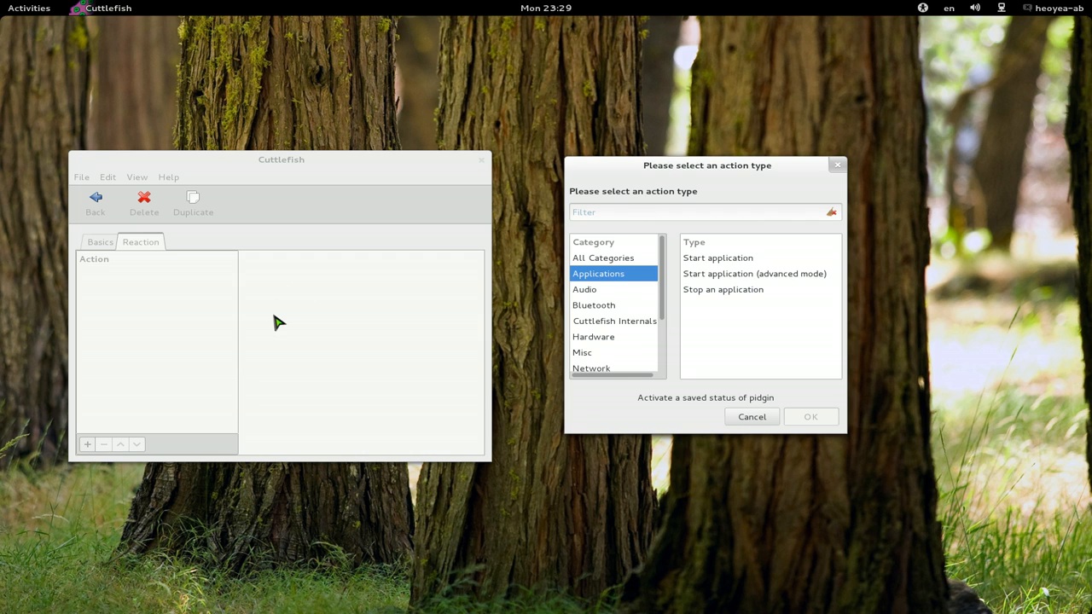
left_click(738, 292)
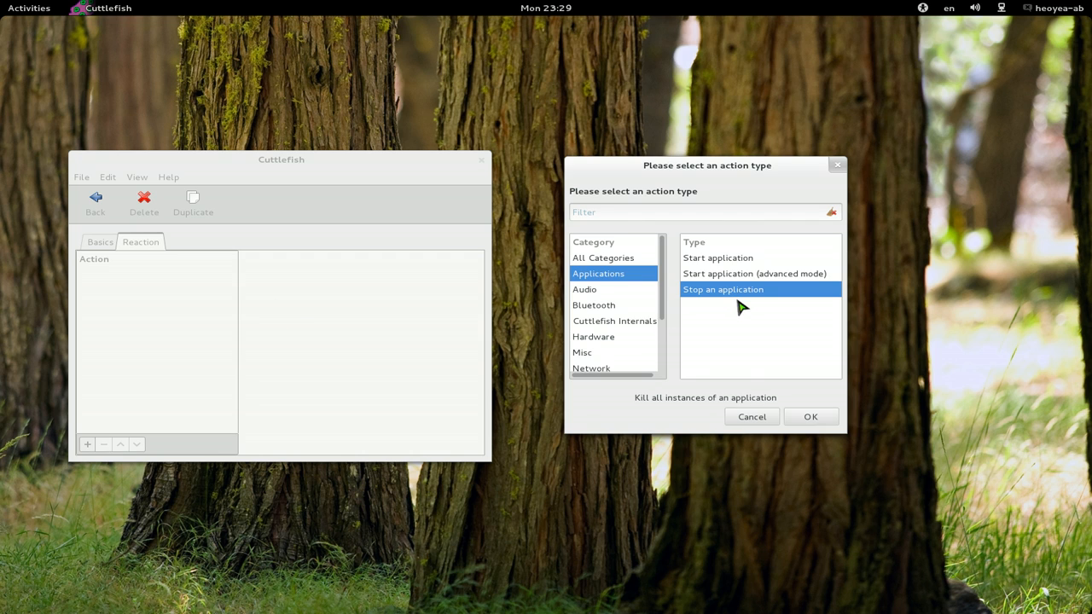
left_click(809, 418)
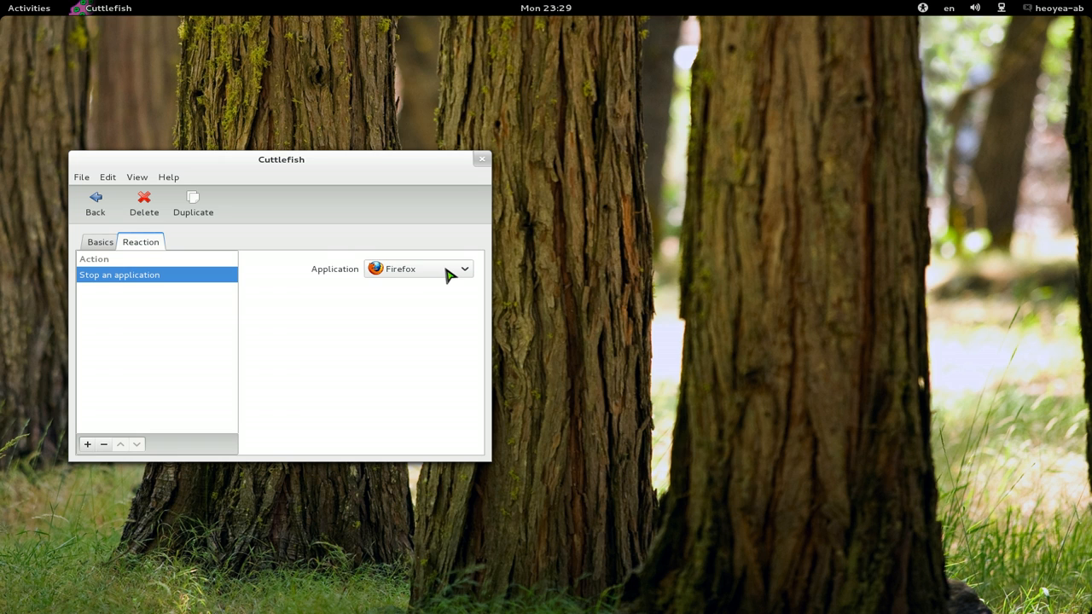
left_click(450, 275)
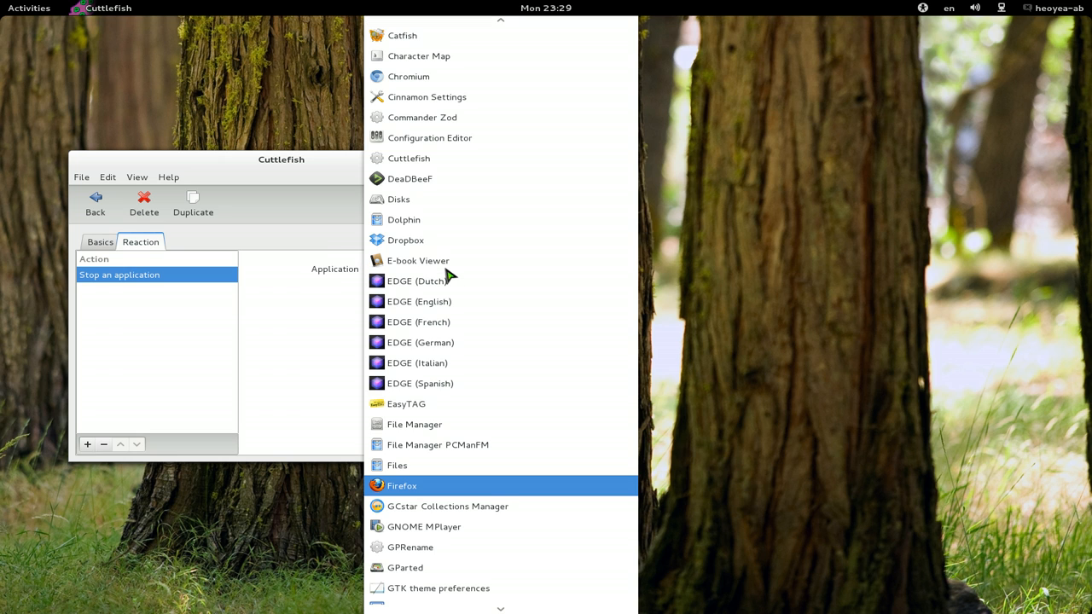
left_click(432, 483)
Name the reflex killFF in its basic settings and return to the reflex list.
left_click_drag(432, 168, 658, 196)
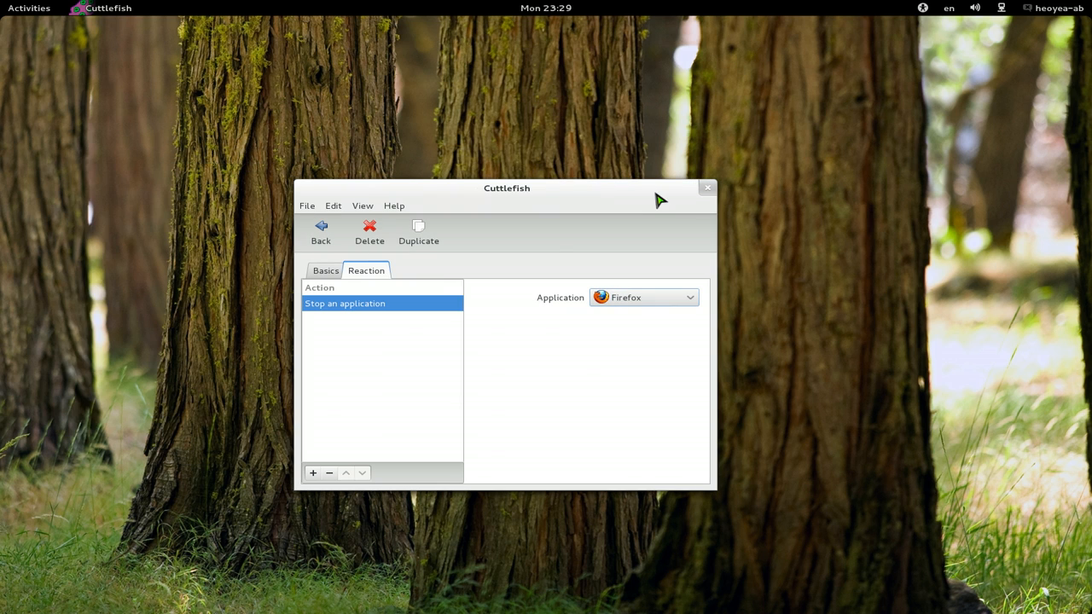
left_click(331, 276)
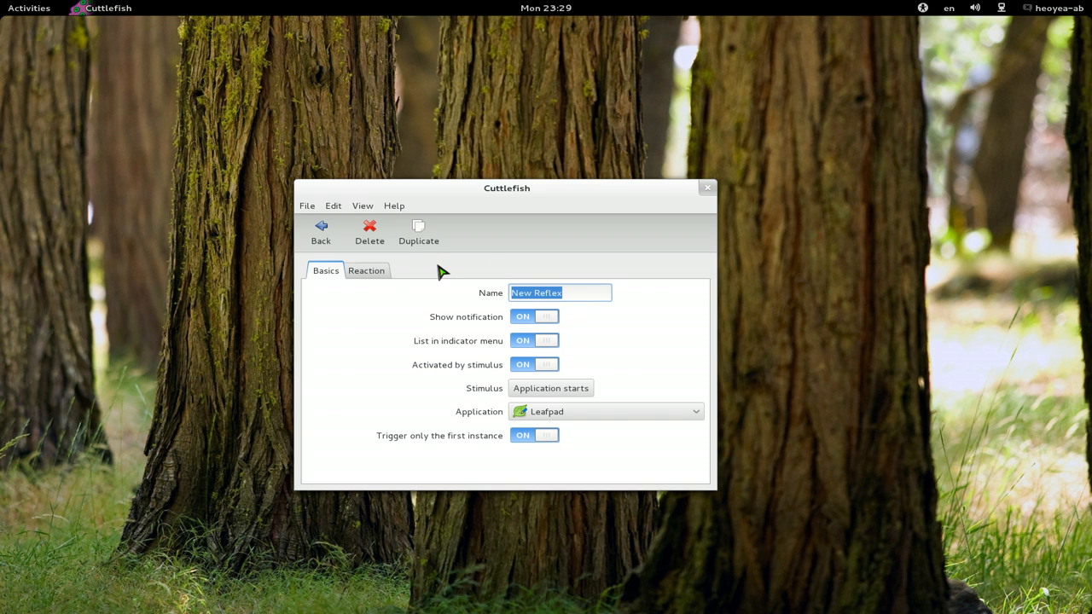
type("killFF")
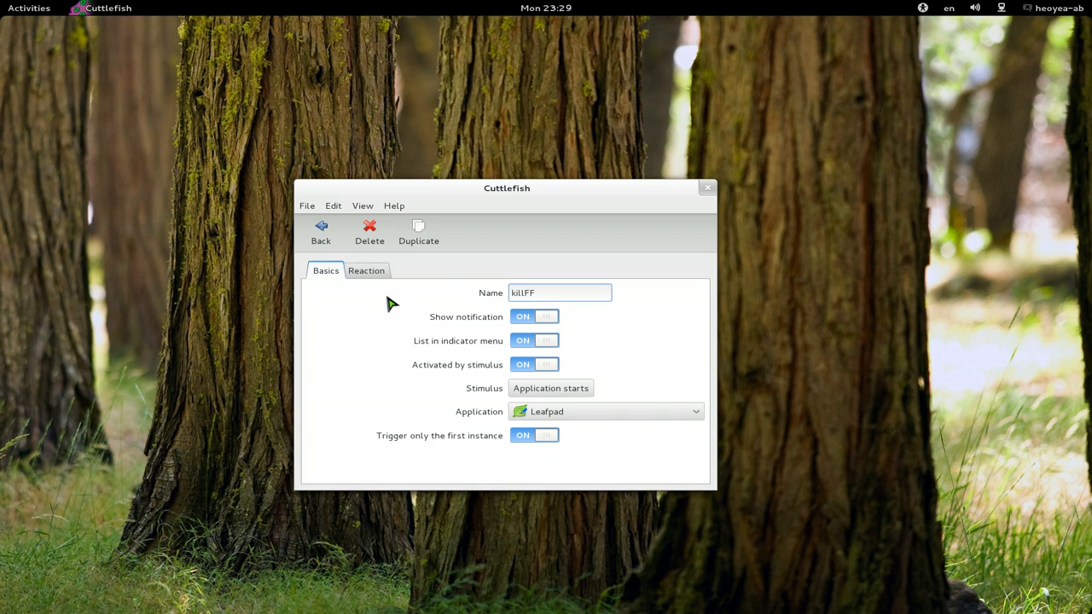
left_click(327, 243)
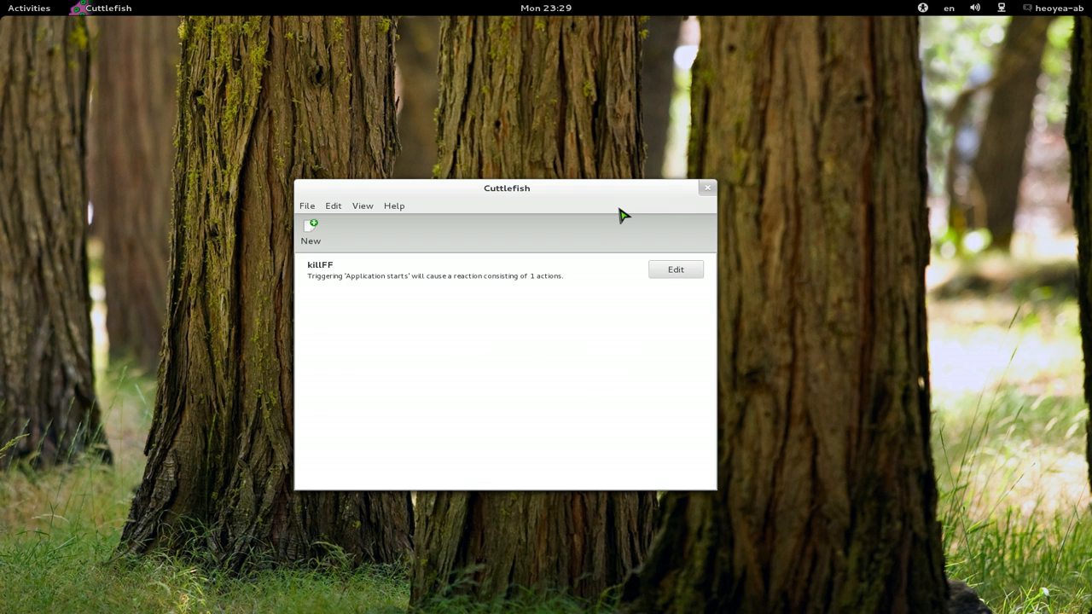
Test the killFF reflex by launching Firefox and starting Leafpad while it runs, and close Leafpad.
key("ctrl+space")
type("fire")
key("Return")
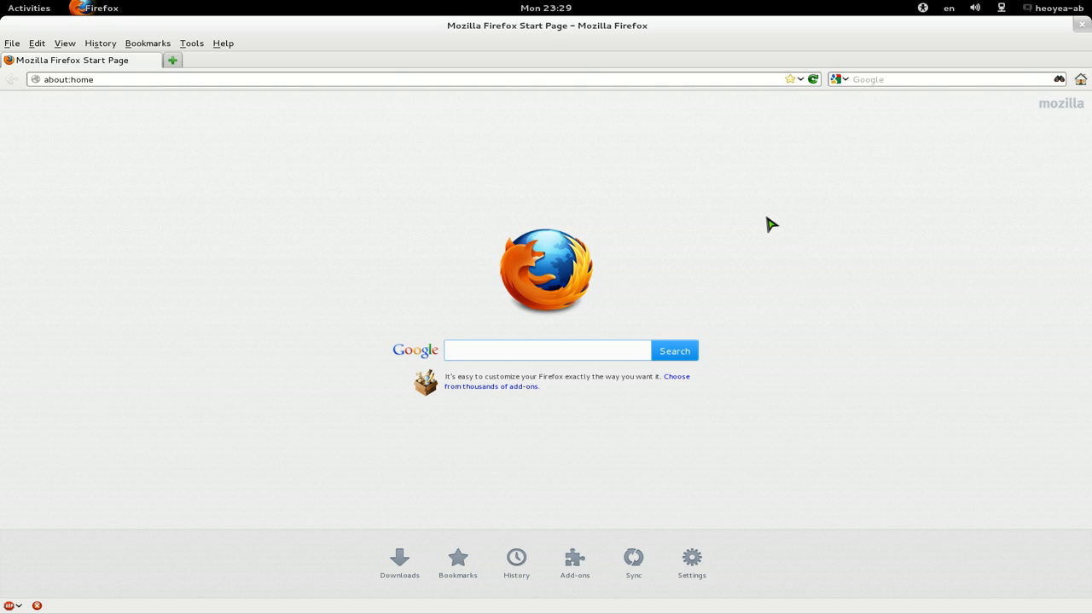
key("ctrl+space")
type("lea")
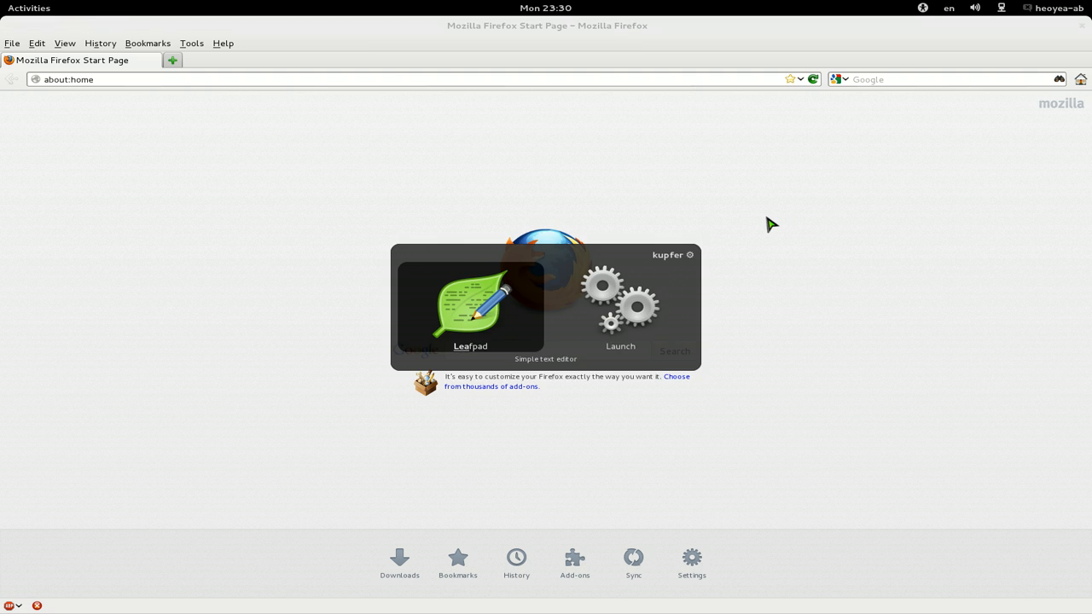
key("Return")
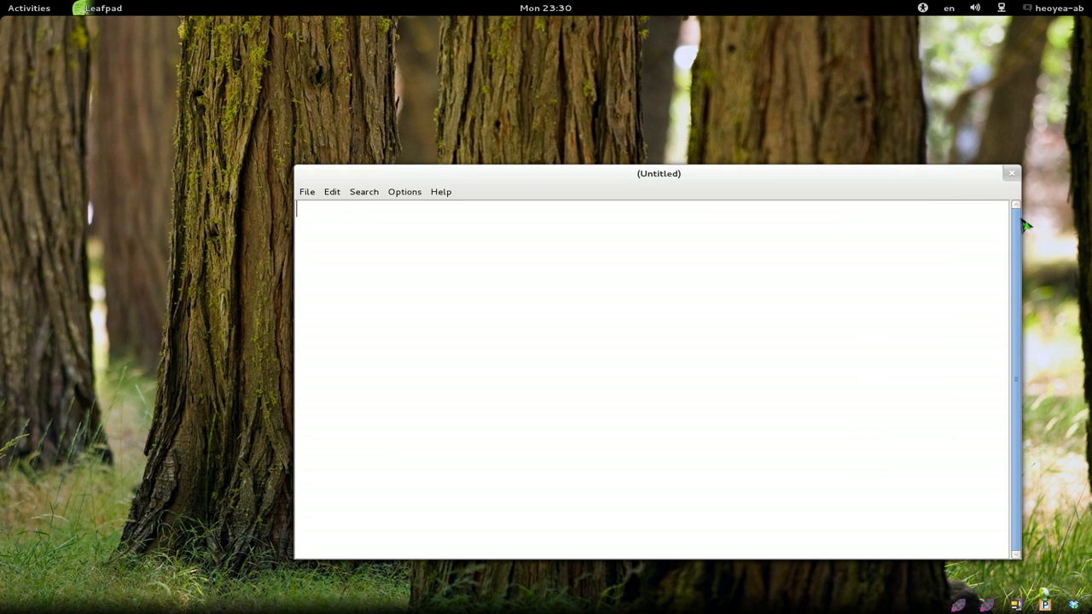
left_click(1011, 174)
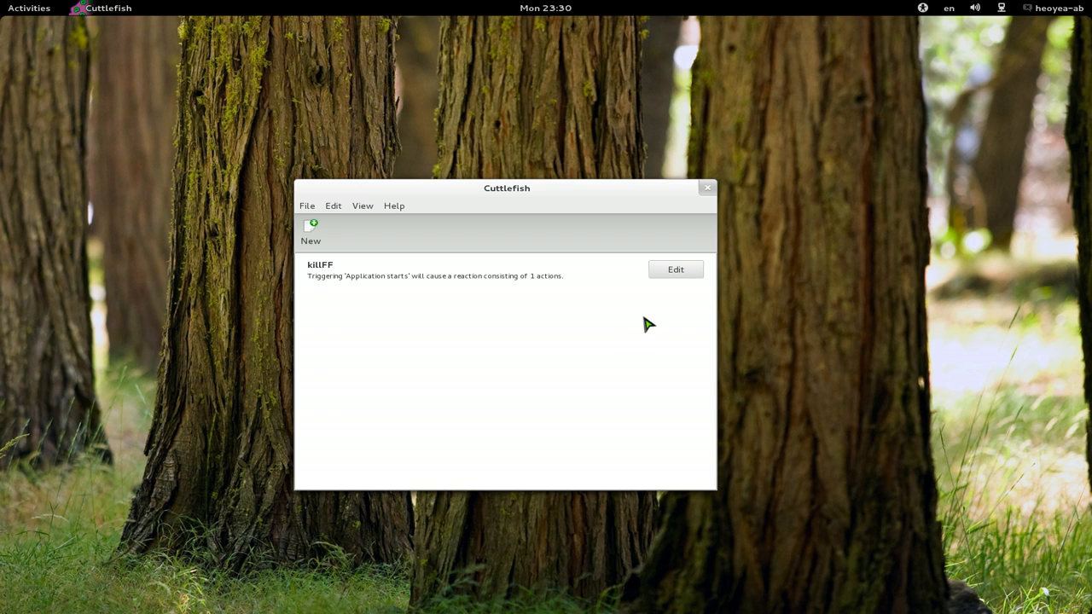
Reopen the killFF reflex for editing and check its trigger application choice, keeping Leafpad selected.
left_click(673, 275)
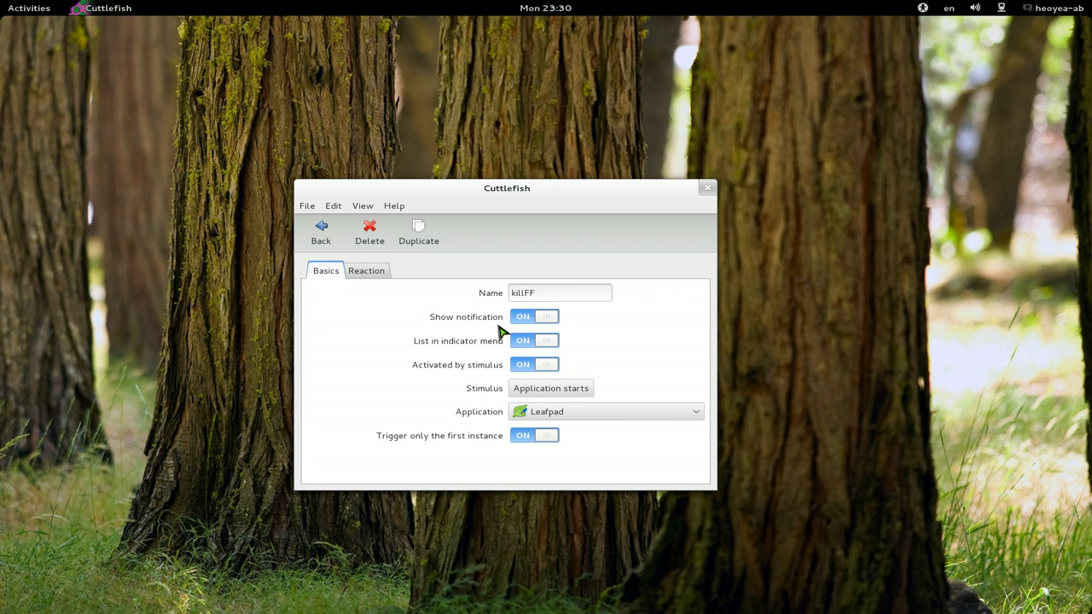
left_click(548, 414)
key("Return")
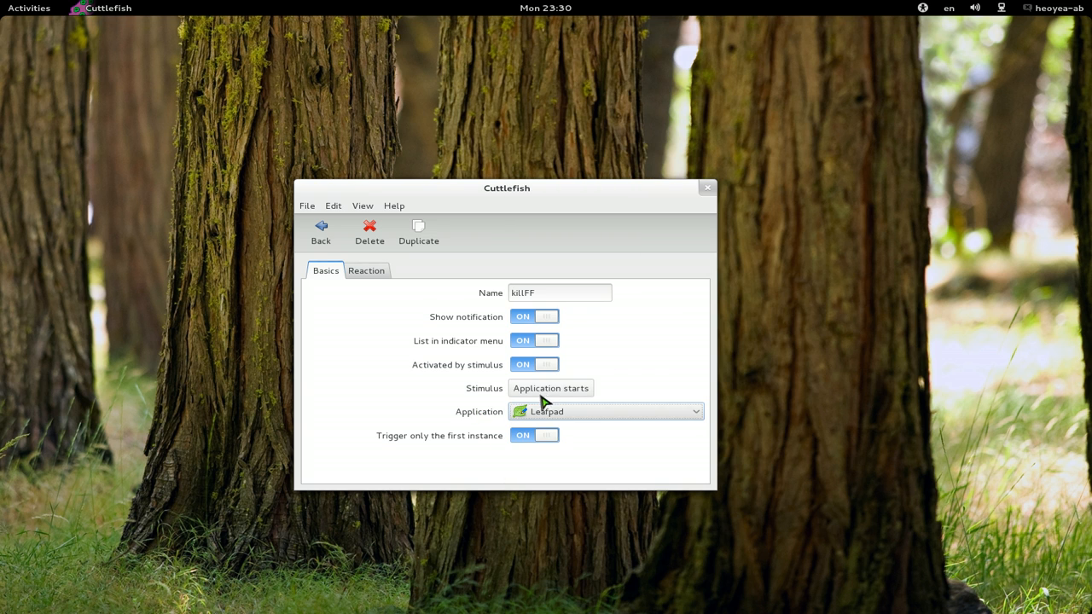
Examine the Date & Time, Bluetooth and Power Management event types available as the killFF stimulus without changing it, and close the application.
left_click(549, 394)
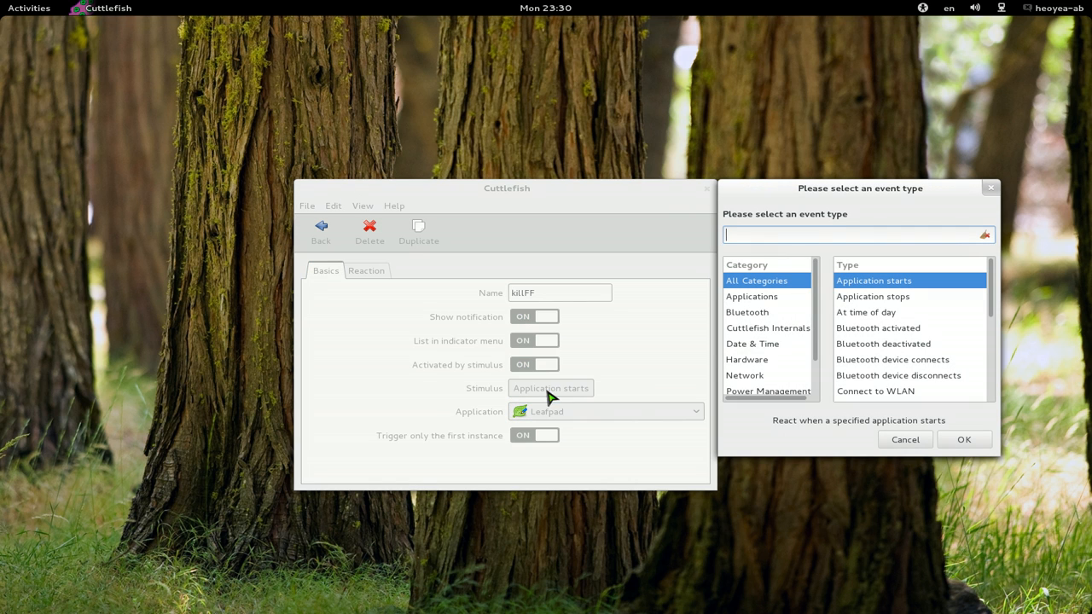
left_click(754, 345)
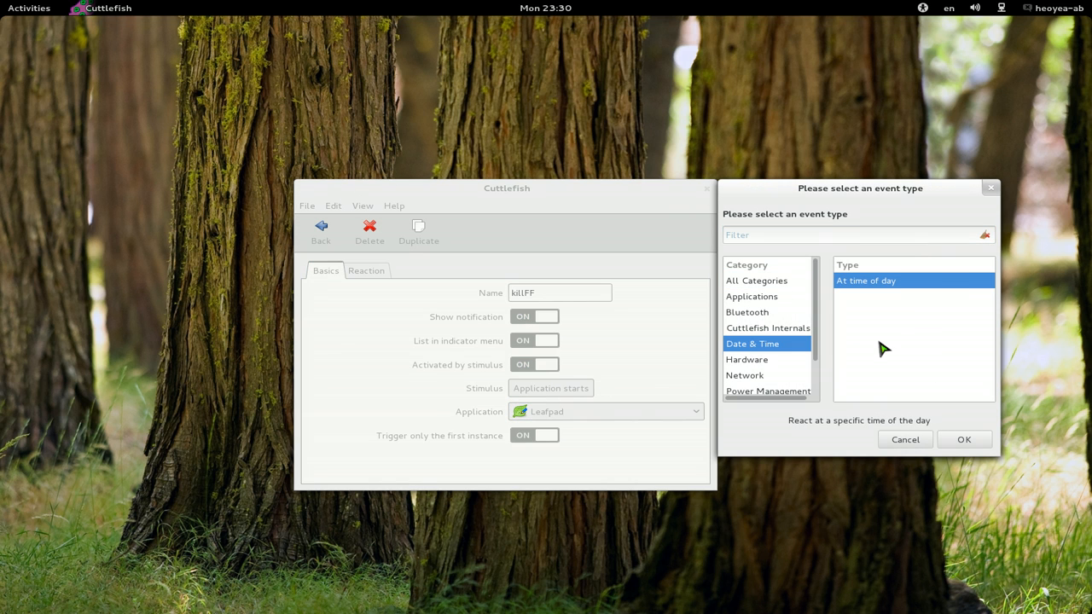
left_click(757, 315)
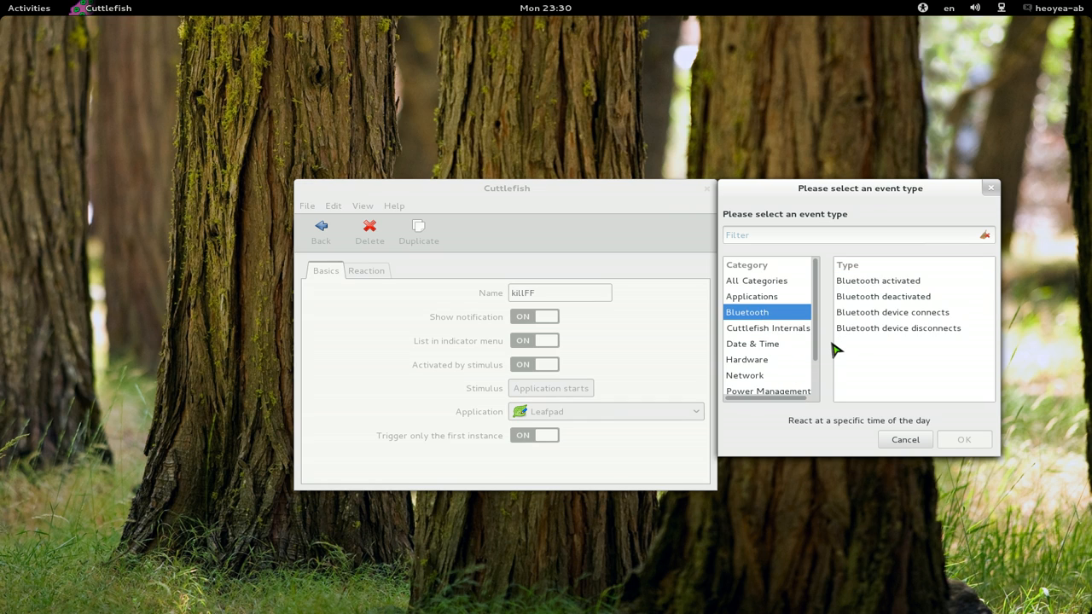
left_click(771, 391)
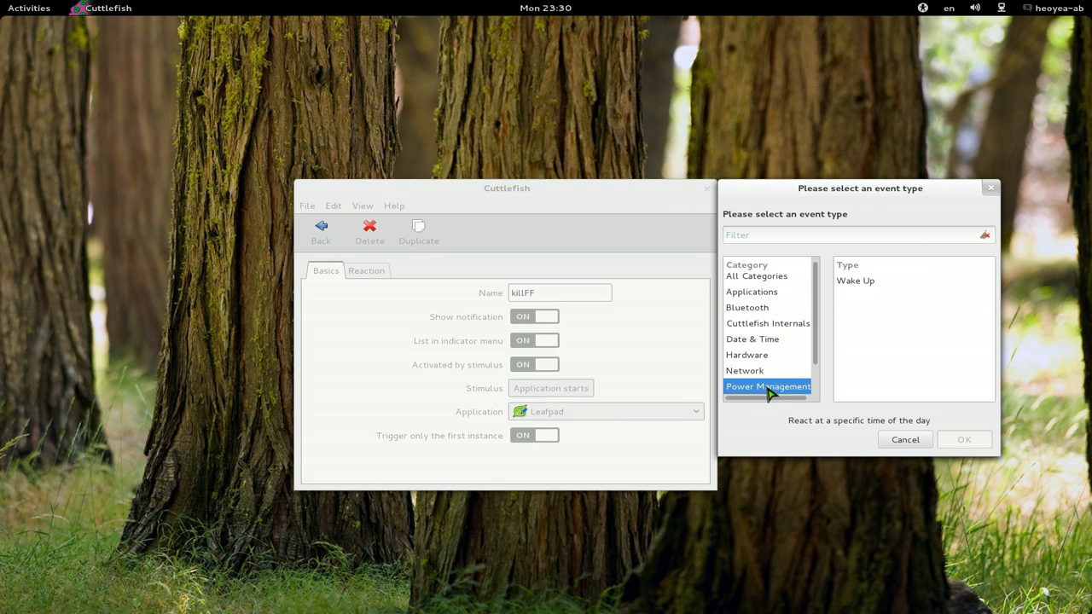
left_click(901, 442)
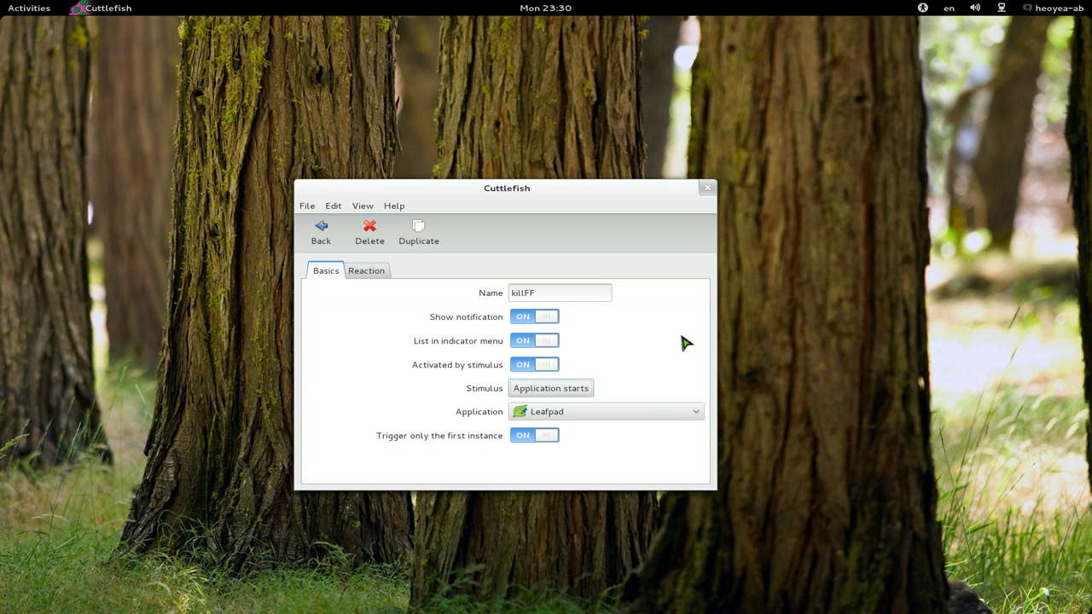
left_click(708, 195)
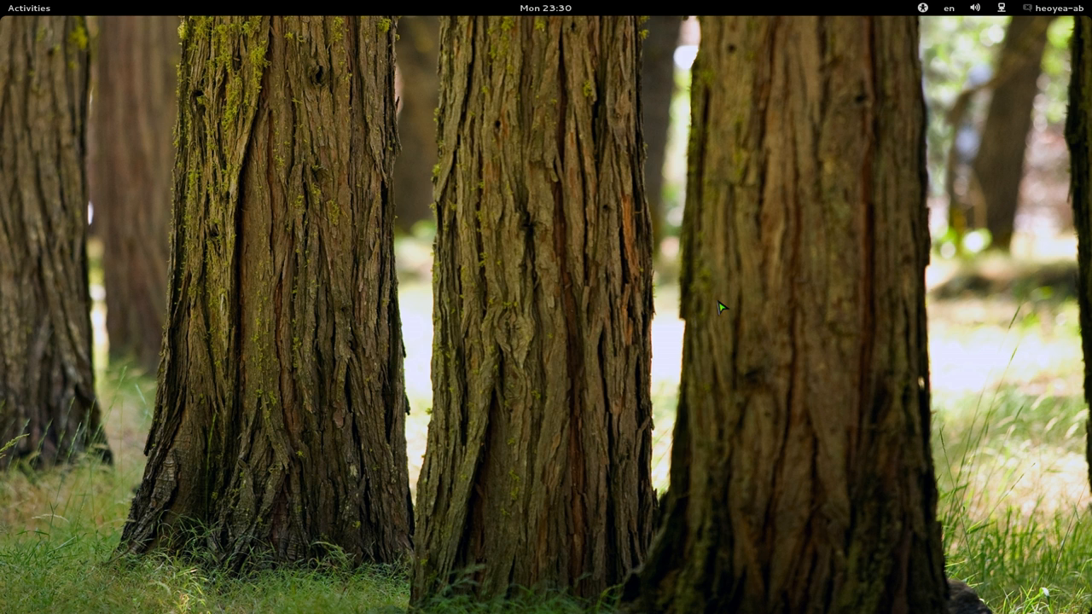